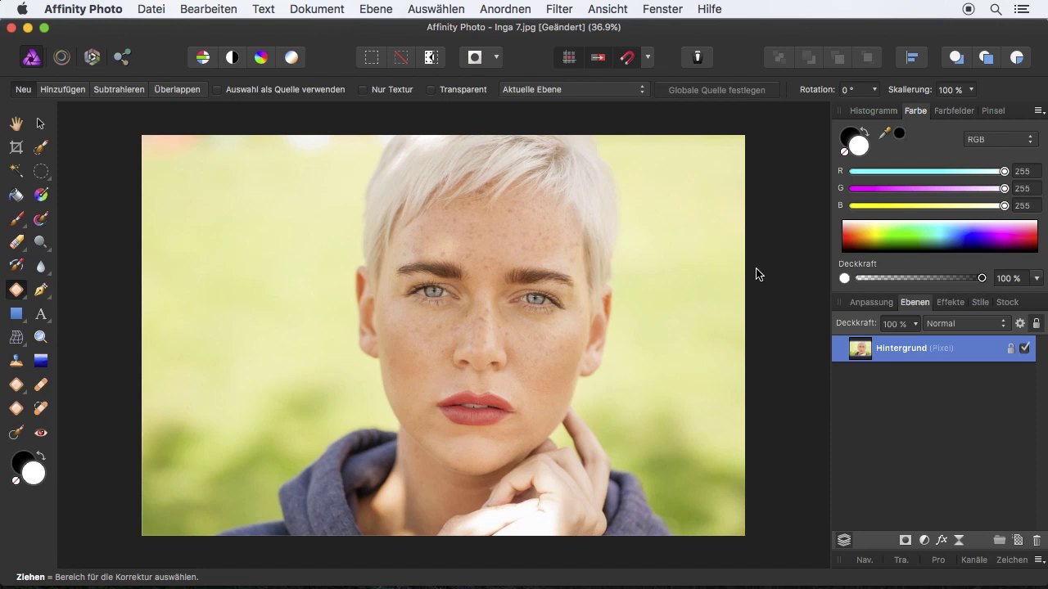
Step: Zoom the portrait to 100% and pan to frame the eyes and nose
key("super+1")
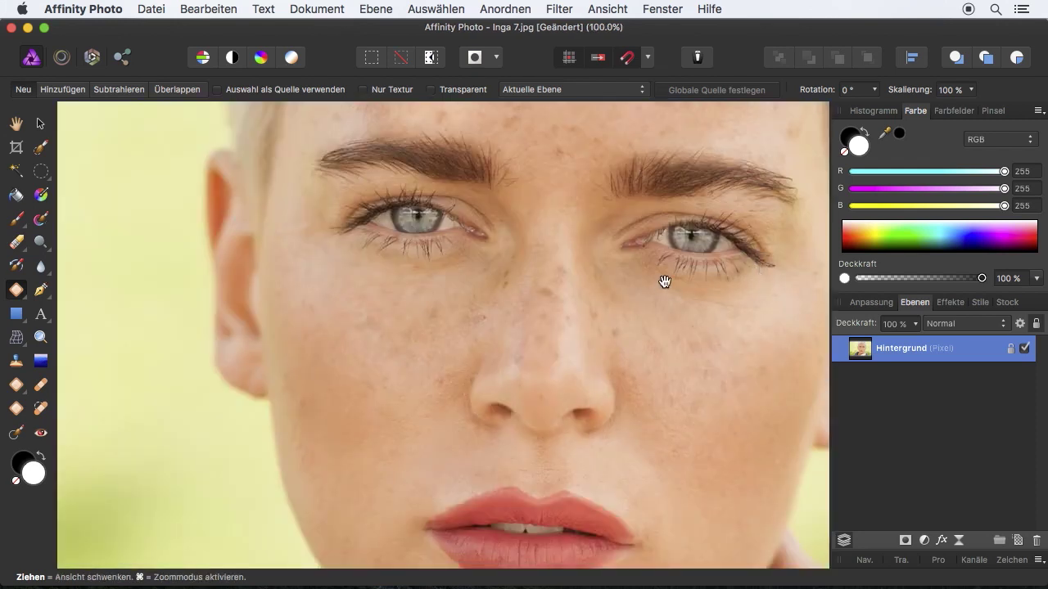
left_click_drag(664, 282, 574, 313)
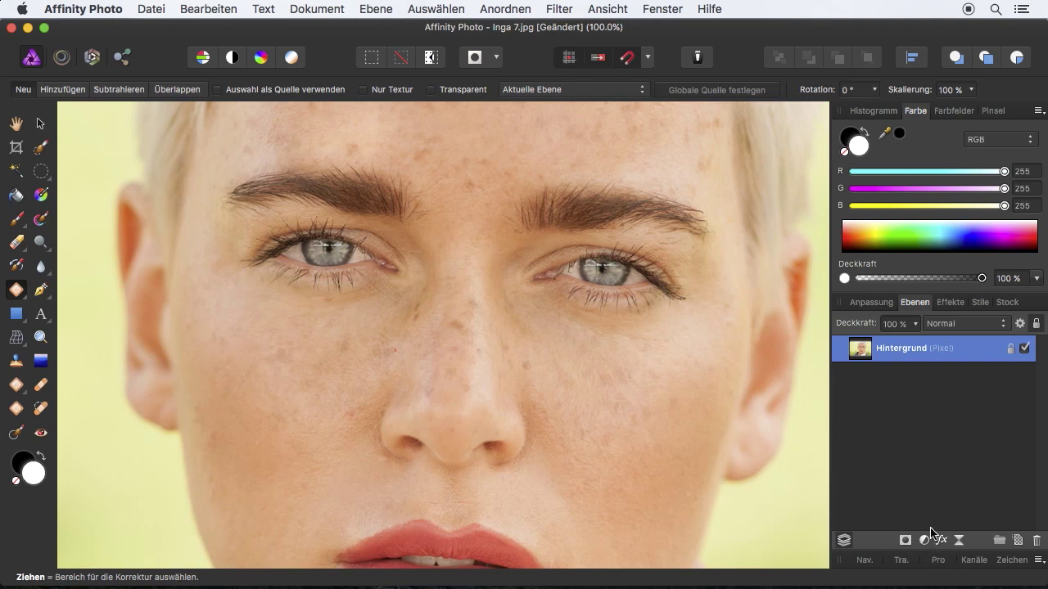
Step: Duplicate the Hintergrund layer with Cmd+J and bring up the Filter menu
key("super+j")
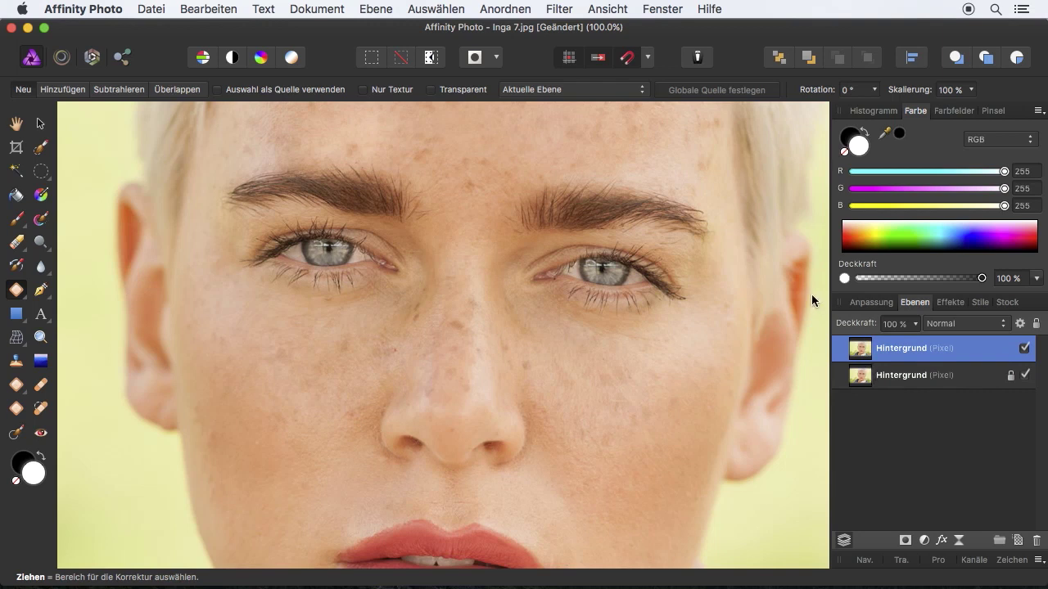
left_click(560, 10)
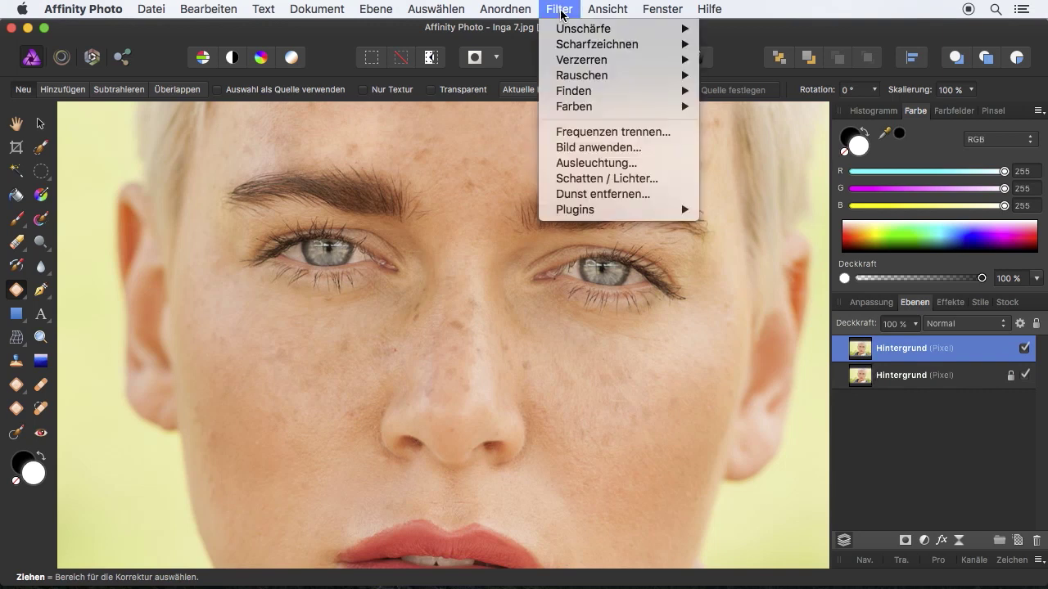
Step: In Frequenzen trennen, compare 2,8 px and 1,9 px radius previews, settling on 0,9 px
left_click(616, 137)
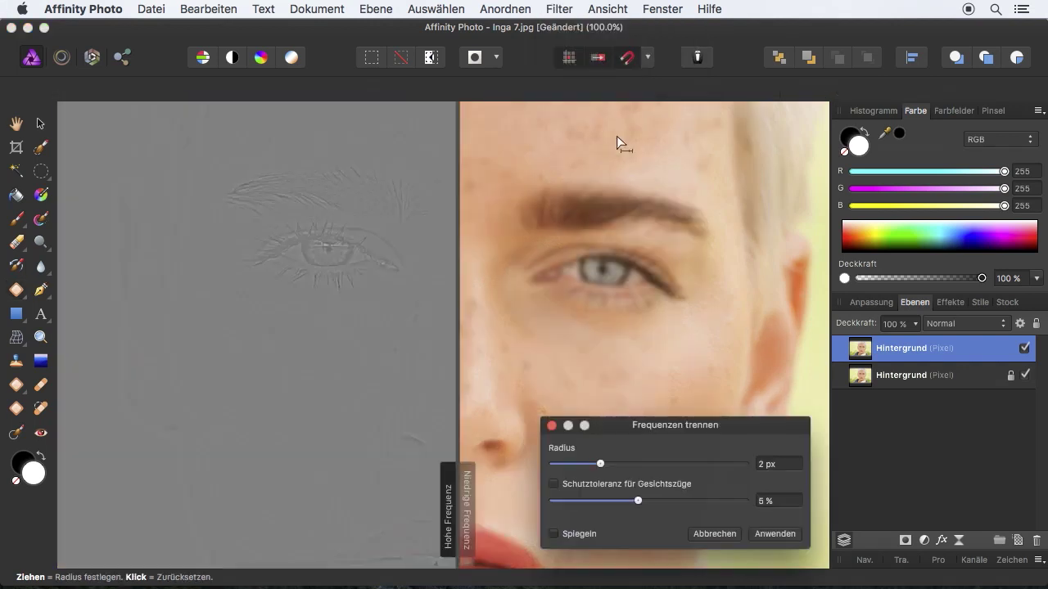
left_click_drag(695, 432, 900, 265)
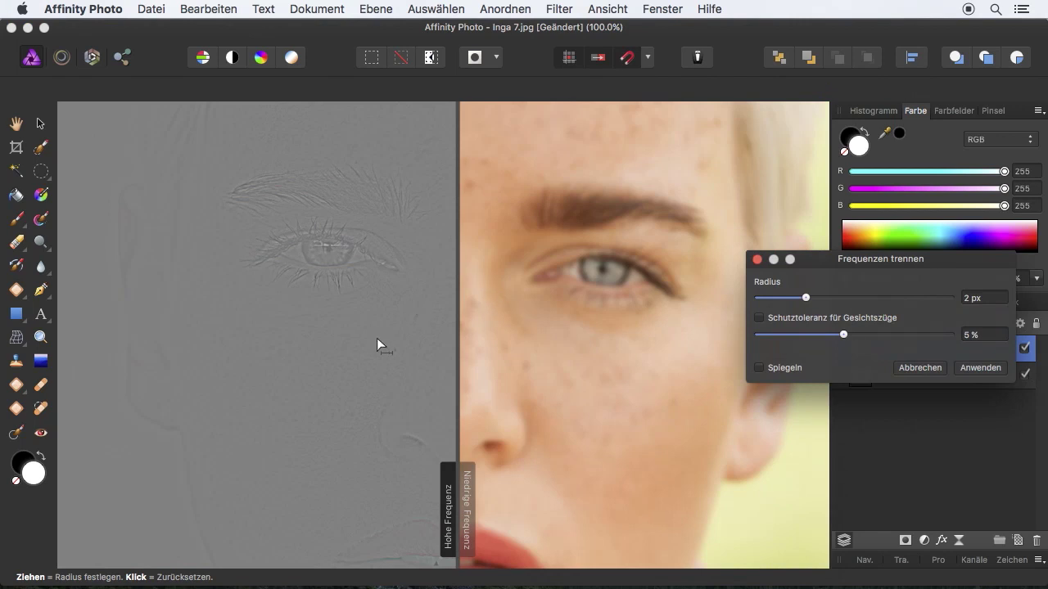
mouse_move(456, 373)
left_mouse_down()
mouse_move(543, 369)
mouse_move(390, 379)
mouse_move(587, 377)
mouse_move(286, 382)
mouse_move(519, 382)
mouse_move(463, 390)
mouse_move(482, 390)
left_mouse_up()
mouse_move(805, 300)
left_mouse_down()
mouse_move(837, 300)
mouse_move(798, 299)
left_mouse_up()
left_click_drag(835, 265, 792, 350)
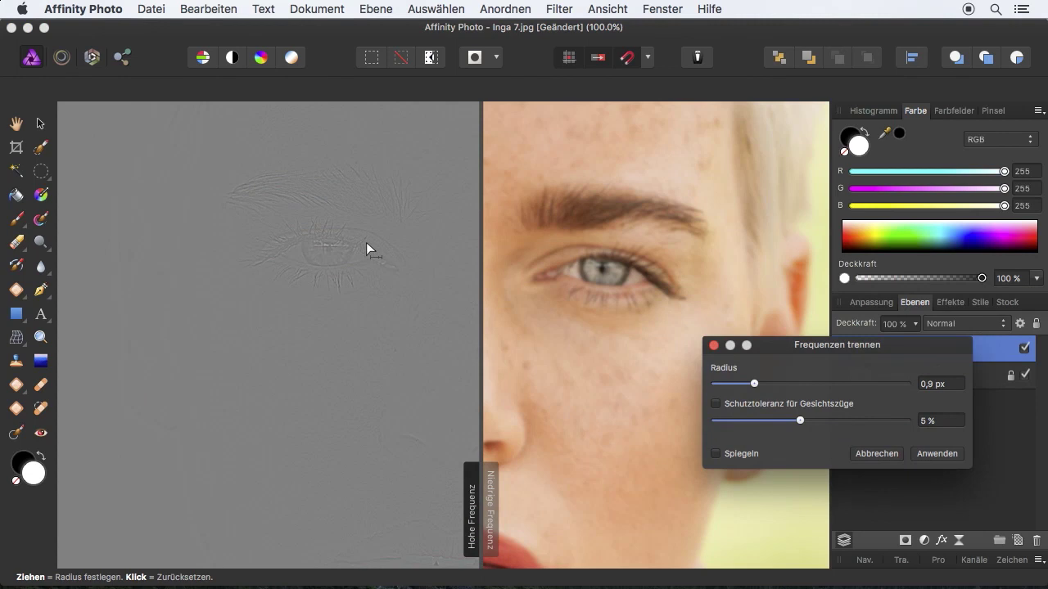
mouse_move(754, 383)
left_mouse_down()
mouse_move(772, 385)
mouse_move(754, 388)
left_mouse_up()
left_click_drag(762, 346, 763, 344)
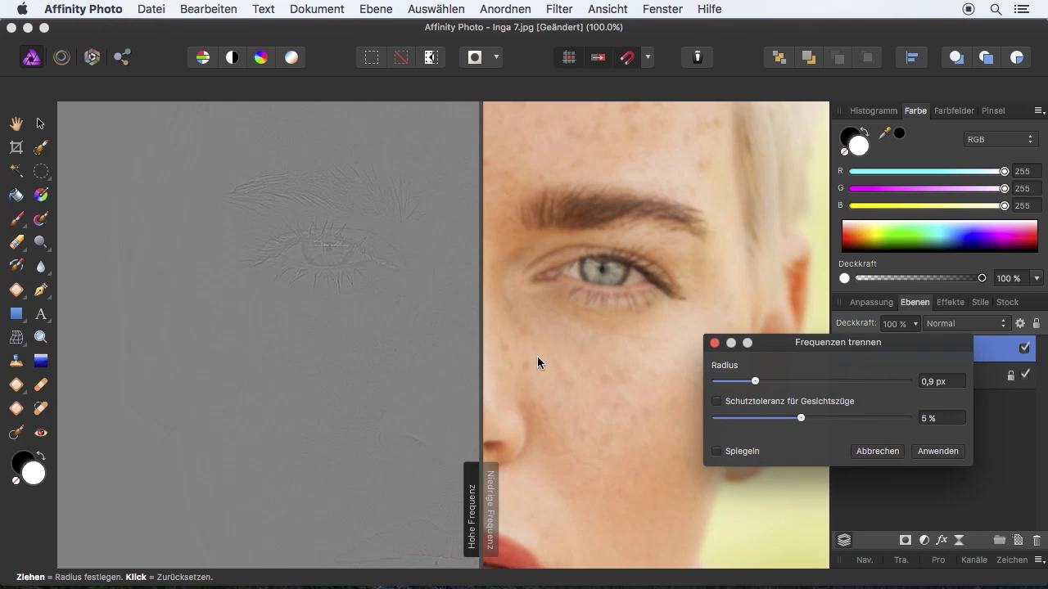
left_click_drag(754, 381, 756, 385)
left_click_drag(757, 381, 758, 382)
Step: Apply the separation, hide Hintergrund and Niedrige Frequenz, and view Hohe Frequenz at 200%
left_click(917, 451)
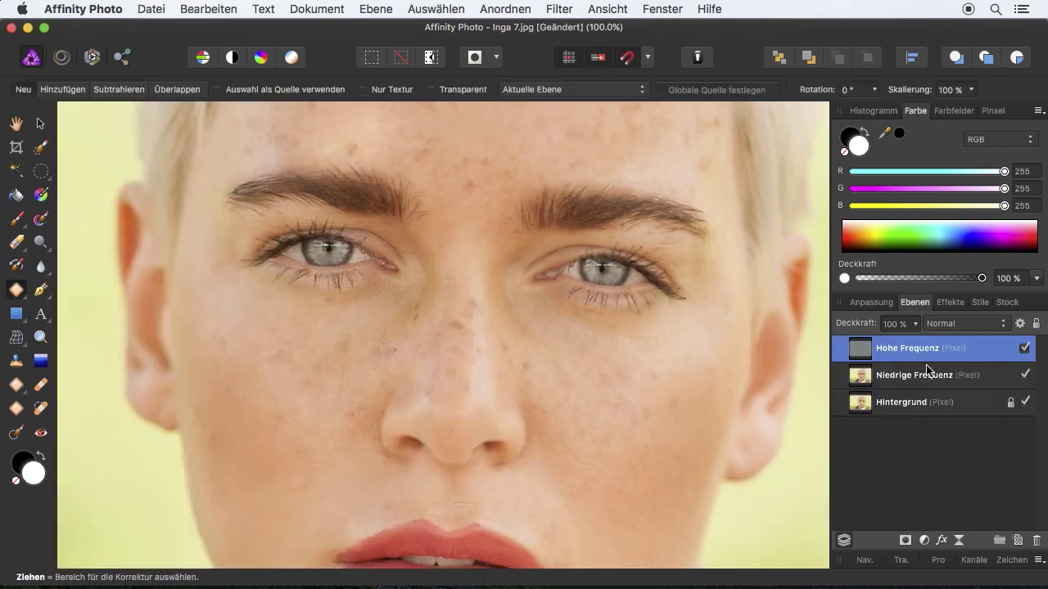
left_click(1024, 403)
left_click(926, 381)
left_click(914, 356)
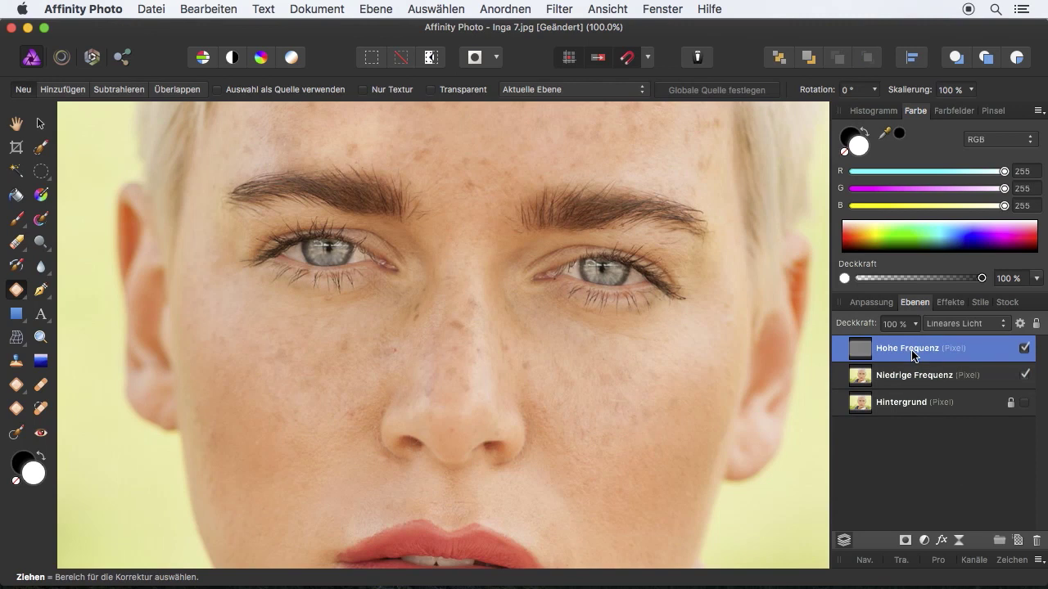
left_click(1024, 348)
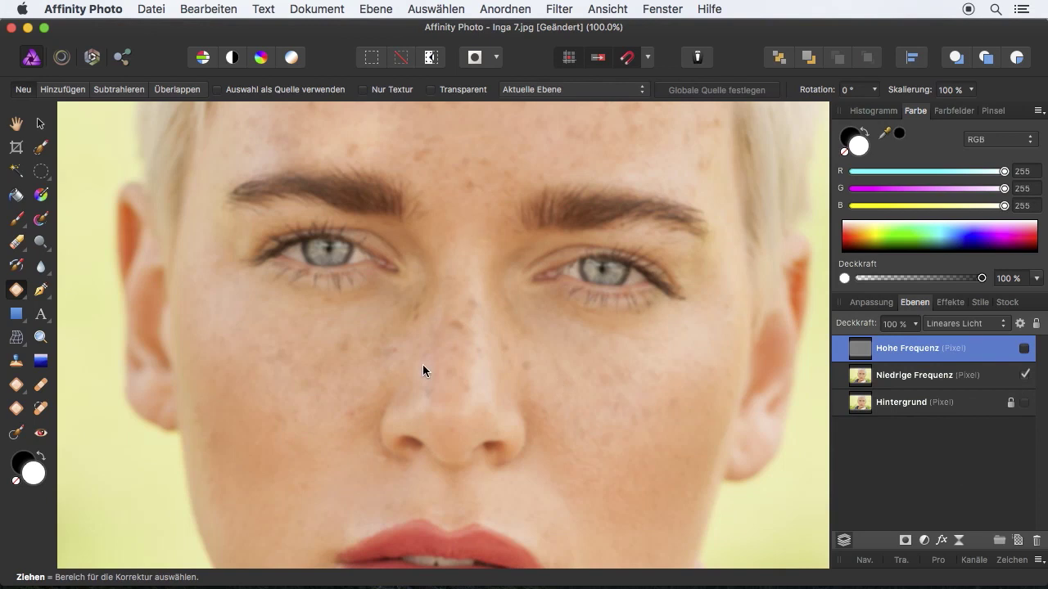
left_click(1024, 348)
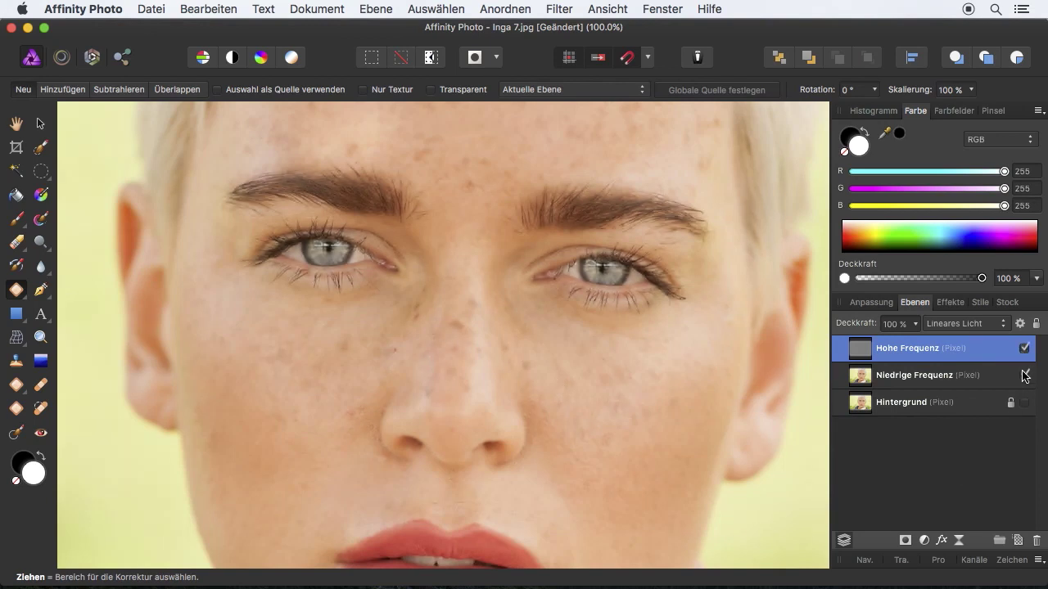
left_click(1024, 375)
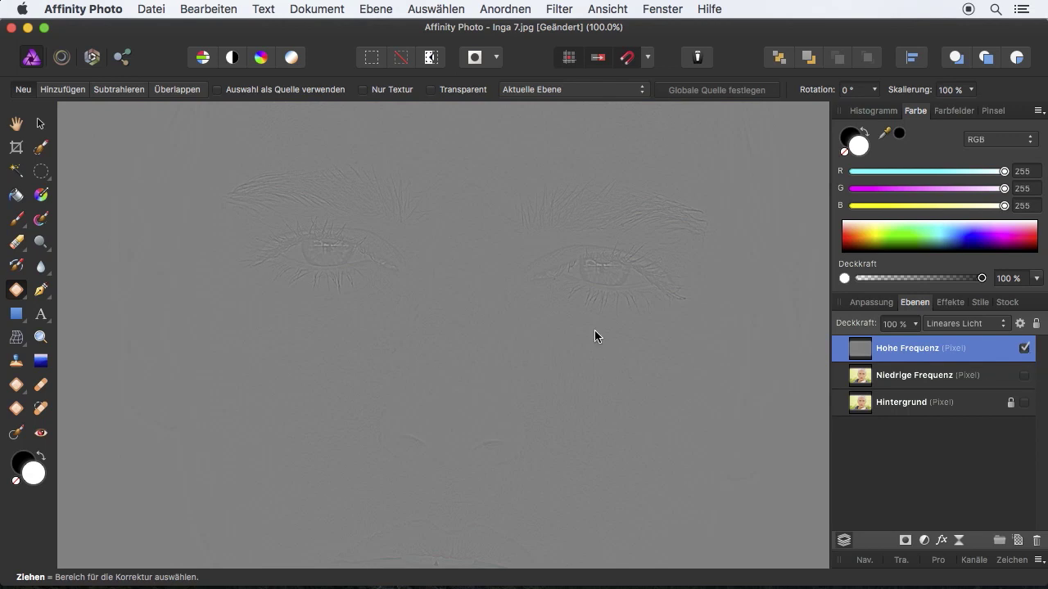
key("super+2")
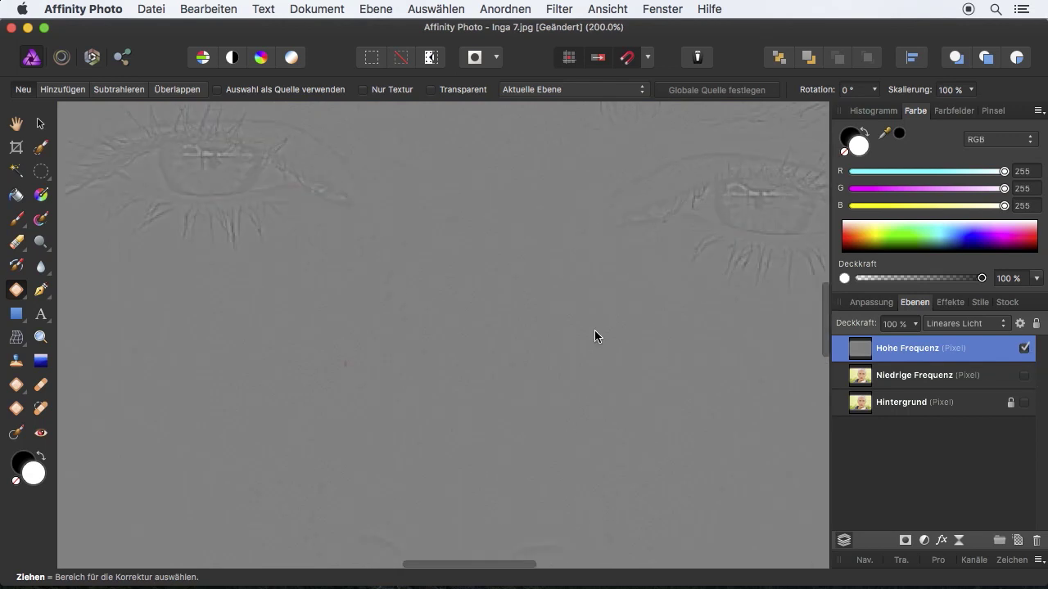
Step: Set up the Clone Brush at 3 px width, sampling a clean patch of skin texture
left_click(15, 365)
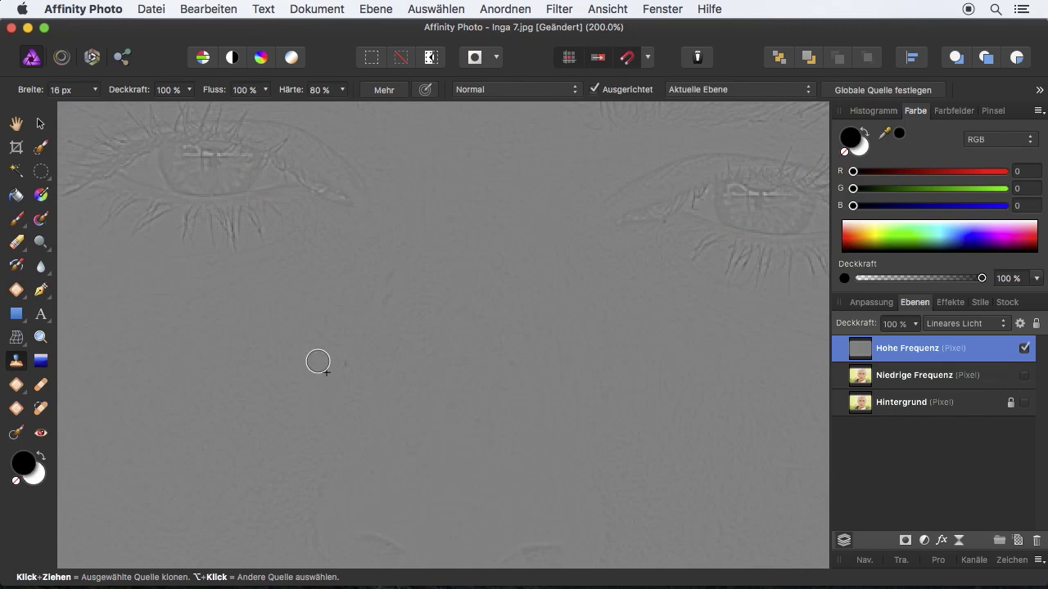
left_click(95, 91)
left_click_drag(95, 110, 87, 110)
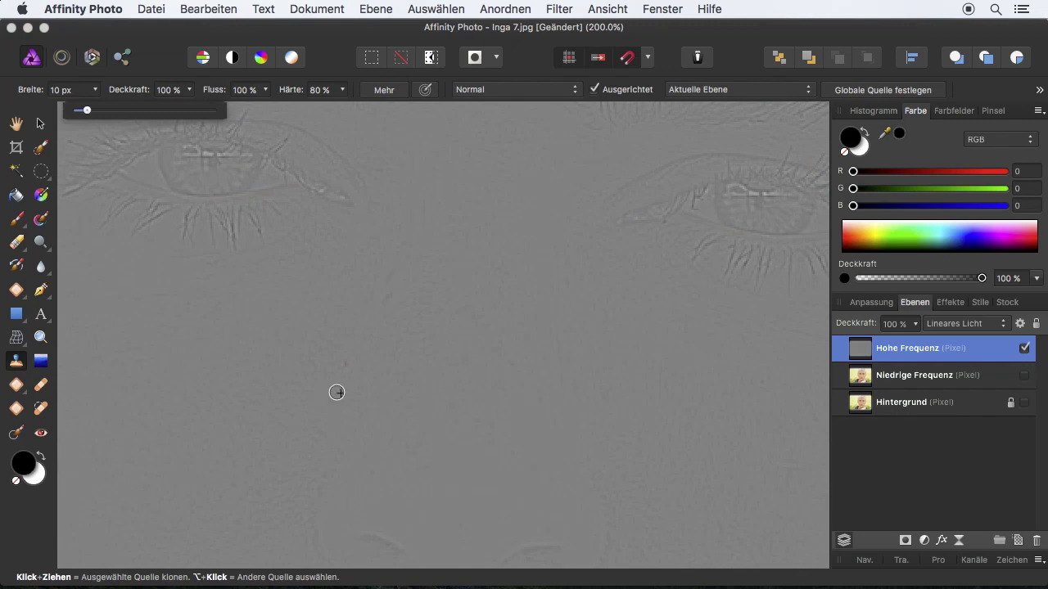
left_click(324, 378, "alt")
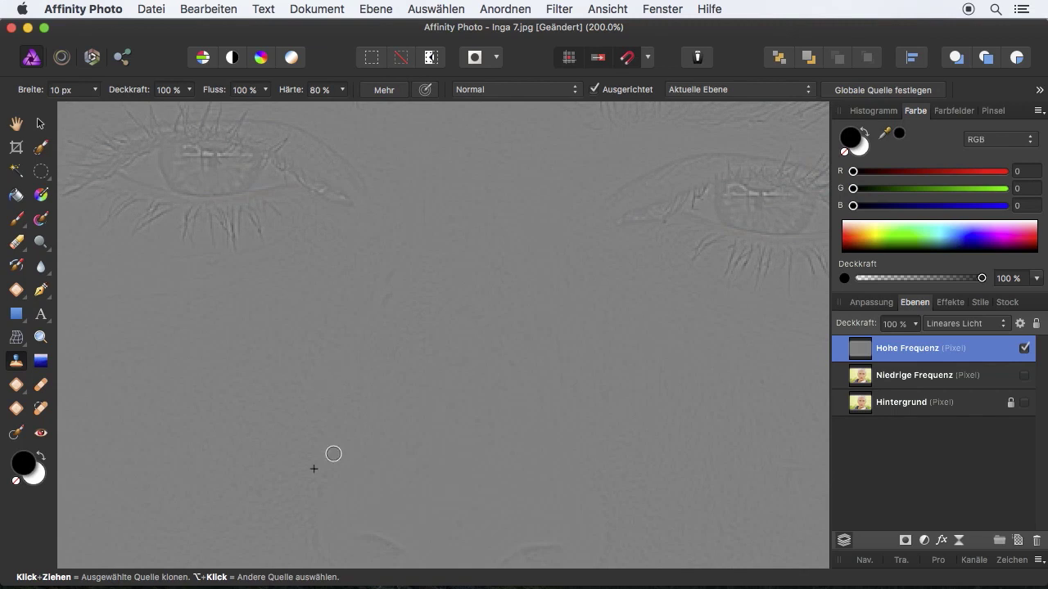
left_click(97, 90)
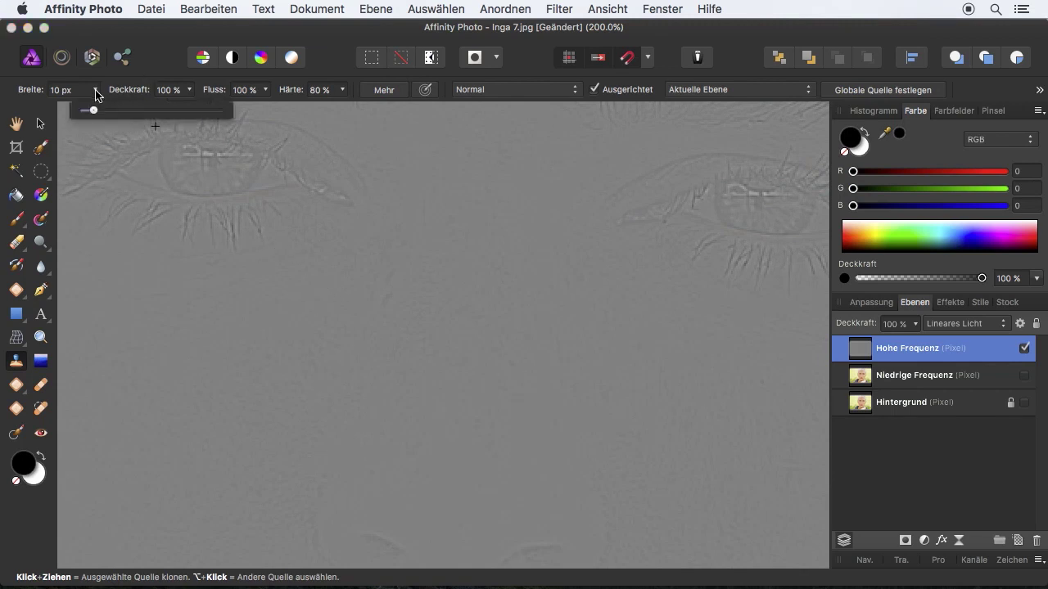
left_click(97, 90)
left_click_drag(95, 113, 87, 117)
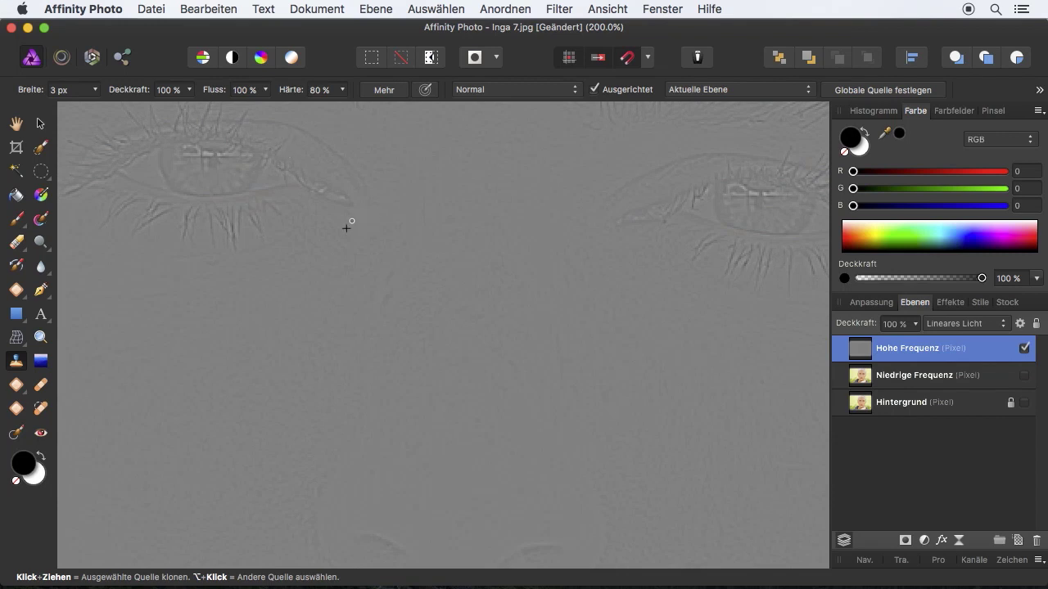
Step: Clone over blemishes on the Hohe Frequenz texture, then zoom out to 75%
scroll(352, 323, "right", 3)
scroll(369, 341, "right", 8)
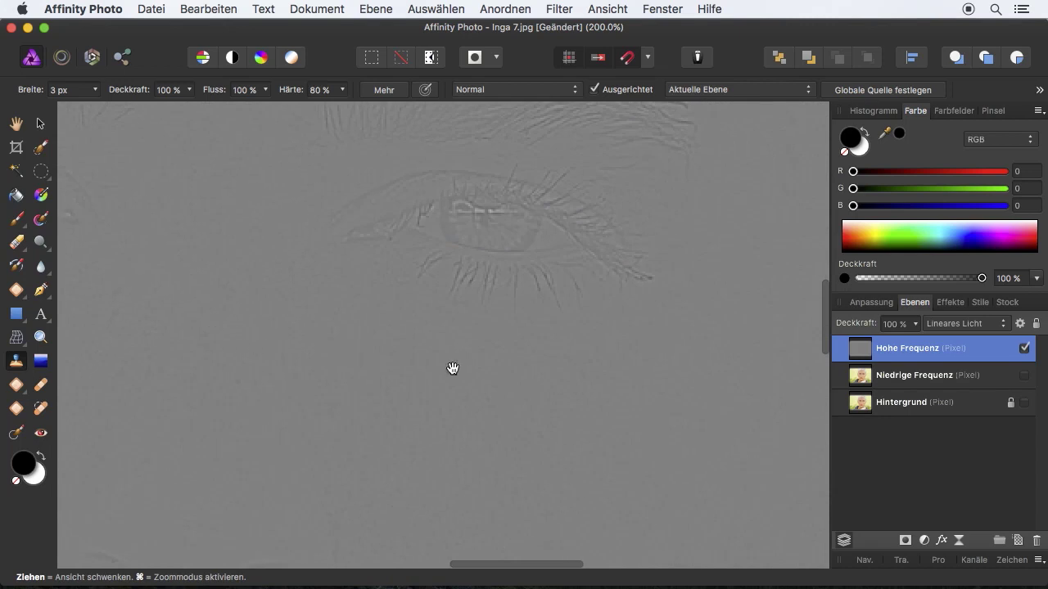
scroll(278, 453, "down", 5)
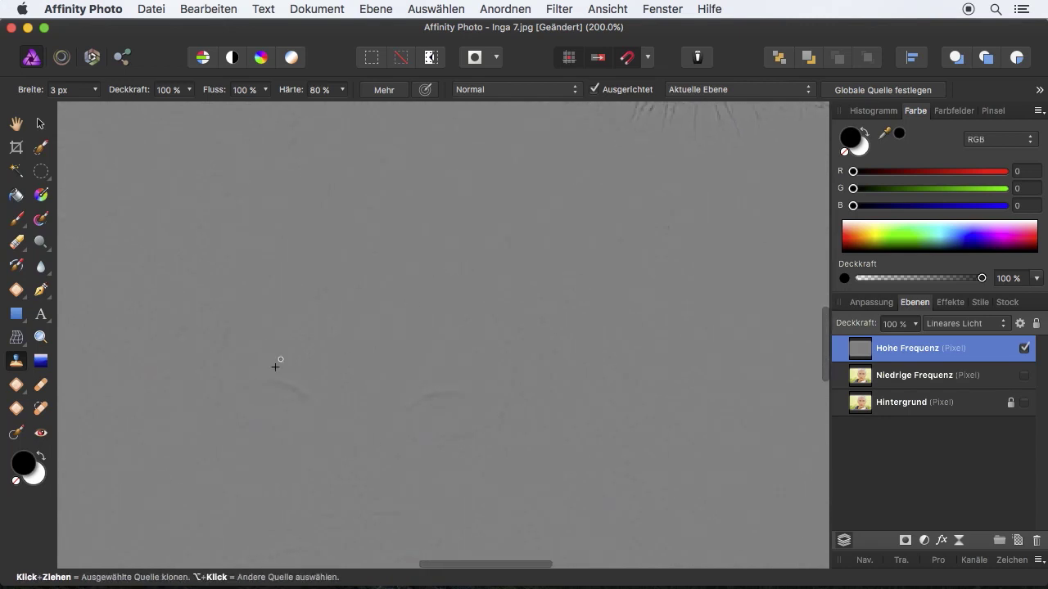
left_click_drag(595, 227, 482, 322)
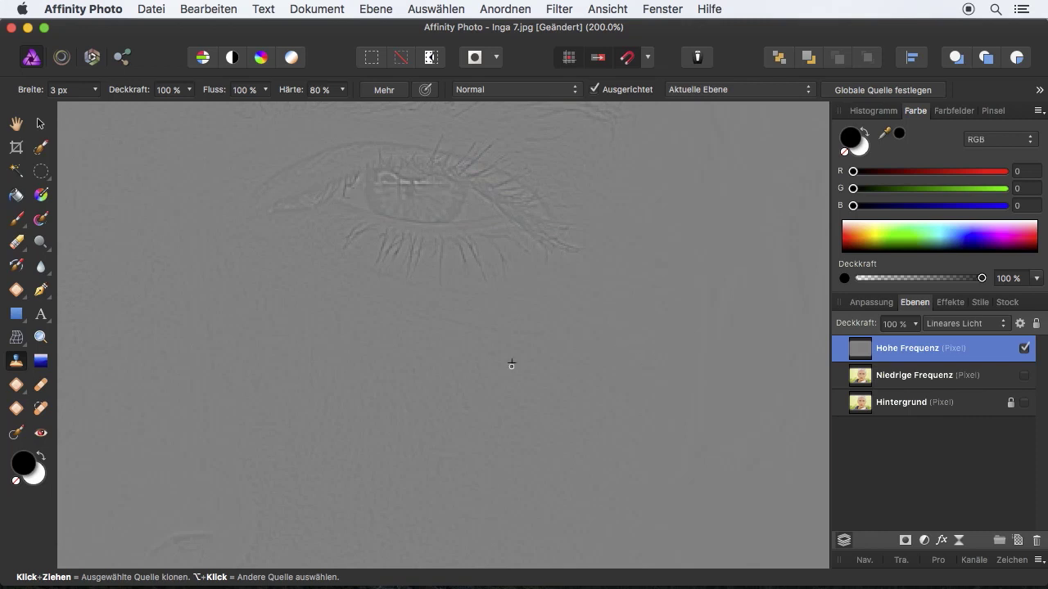
key("super+1")
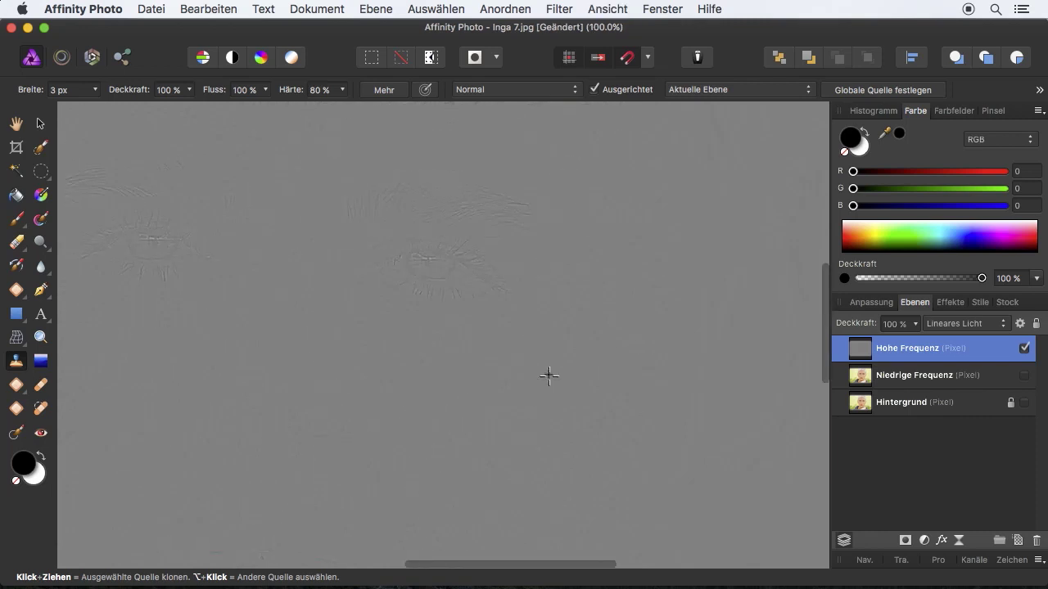
key("super+minus")
scroll(389, 360, "down", 5)
scroll(389, 361, "left", 3)
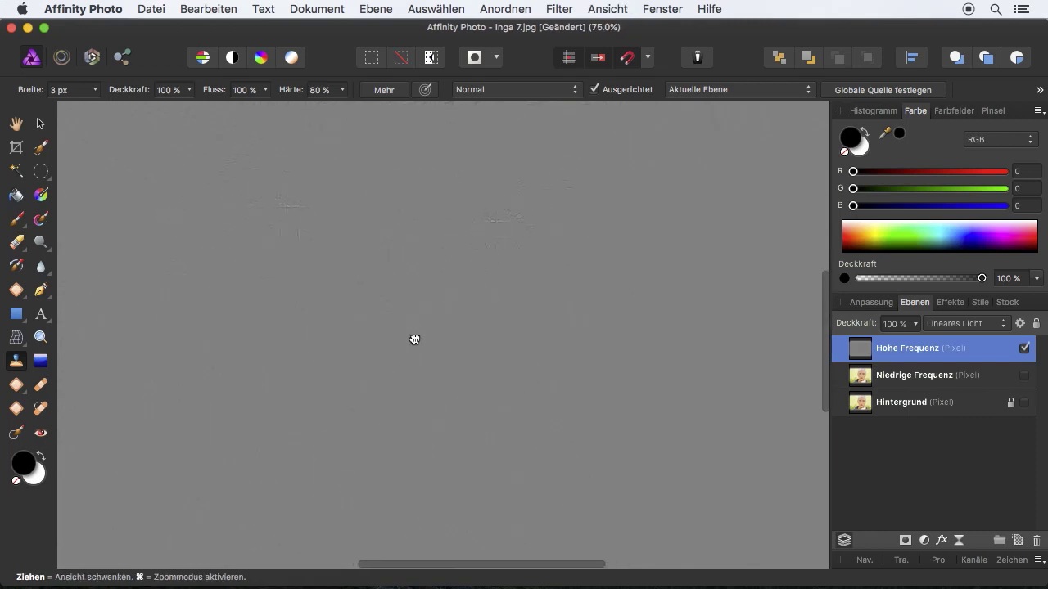
Step: Hide Hintergrund and Hohe Frequenz, leaving Niedrige Frequenz visible as the working layer
left_click(1024, 376)
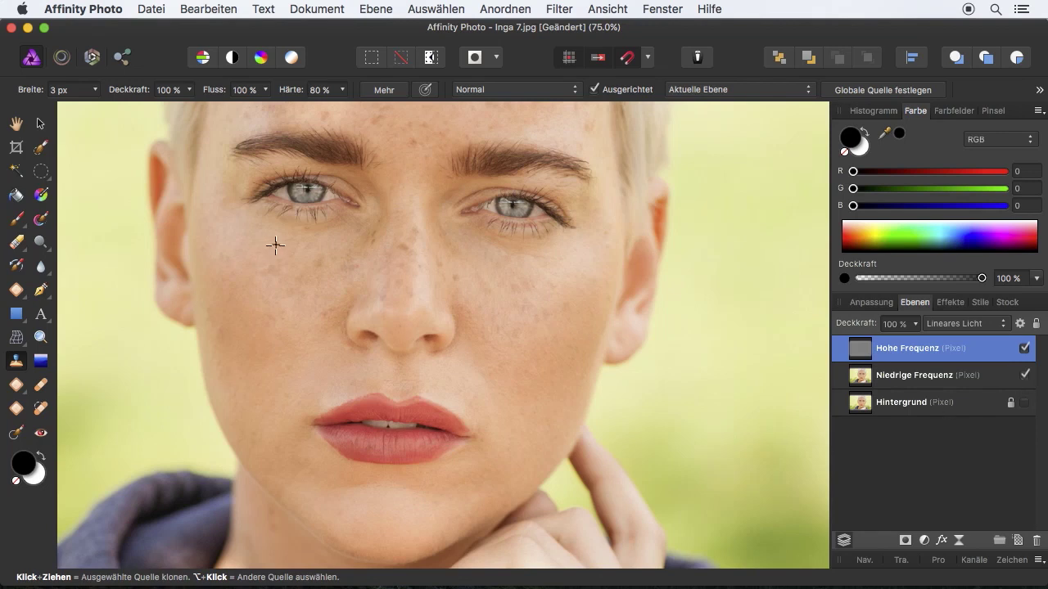
left_click(951, 379, "shift")
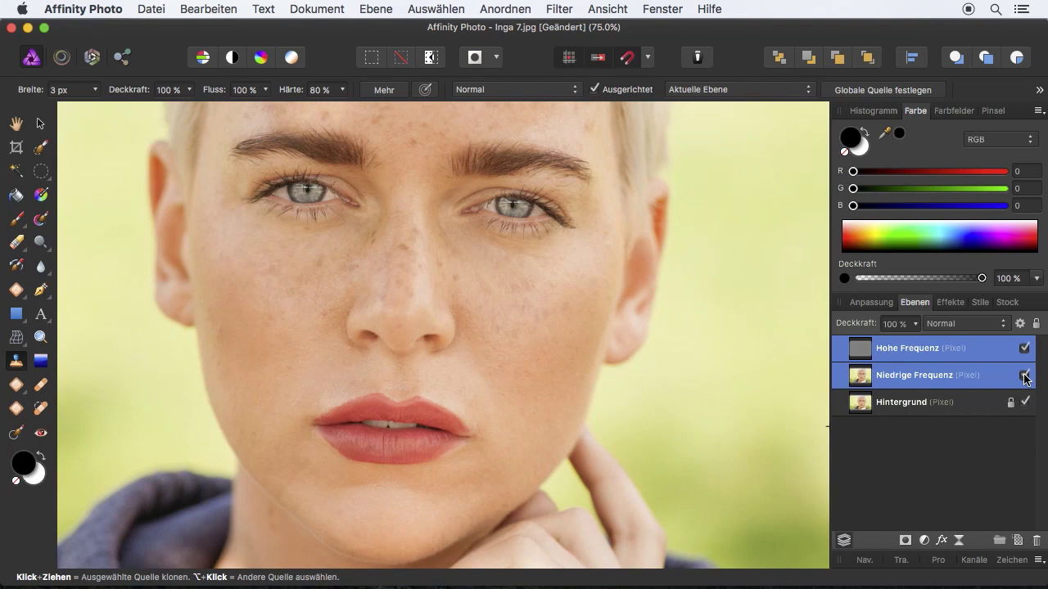
left_click(1026, 377, "alt")
left_click(1018, 370)
left_click(1024, 349)
left_click(961, 361)
left_click(954, 379)
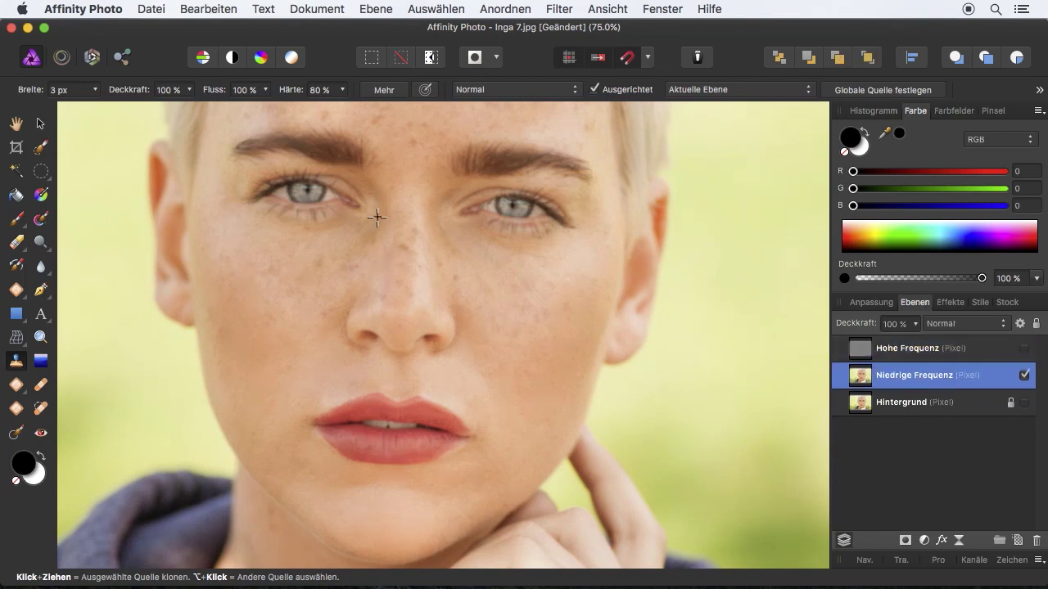
scroll(445, 225, "up", 3)
scroll(456, 325, "up", 3)
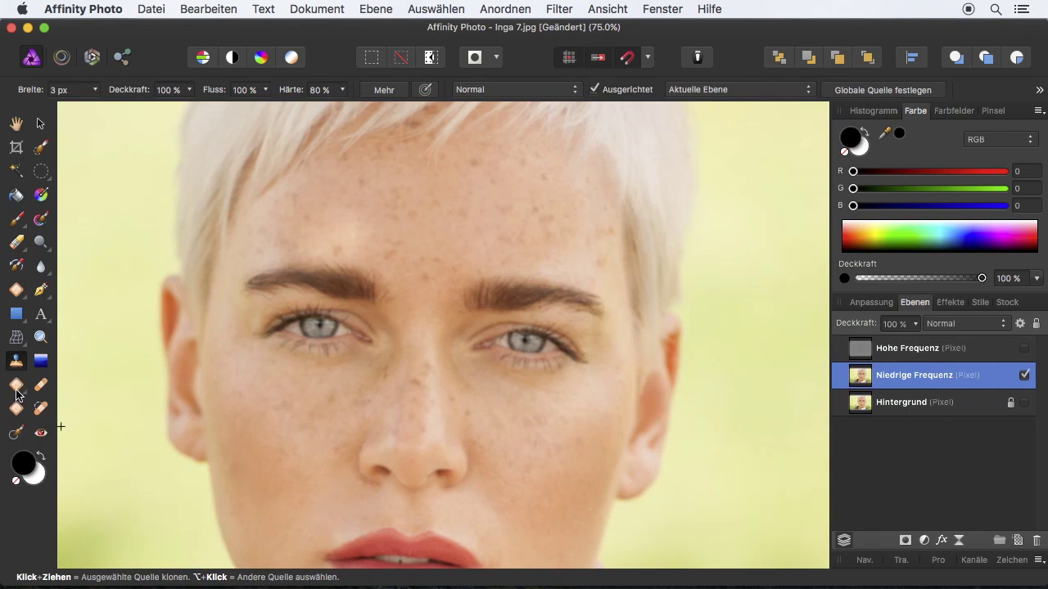
Step: Set the Inpainting Brush to 31 px and smooth dark tone spots on the face and brow
left_click(16, 434)
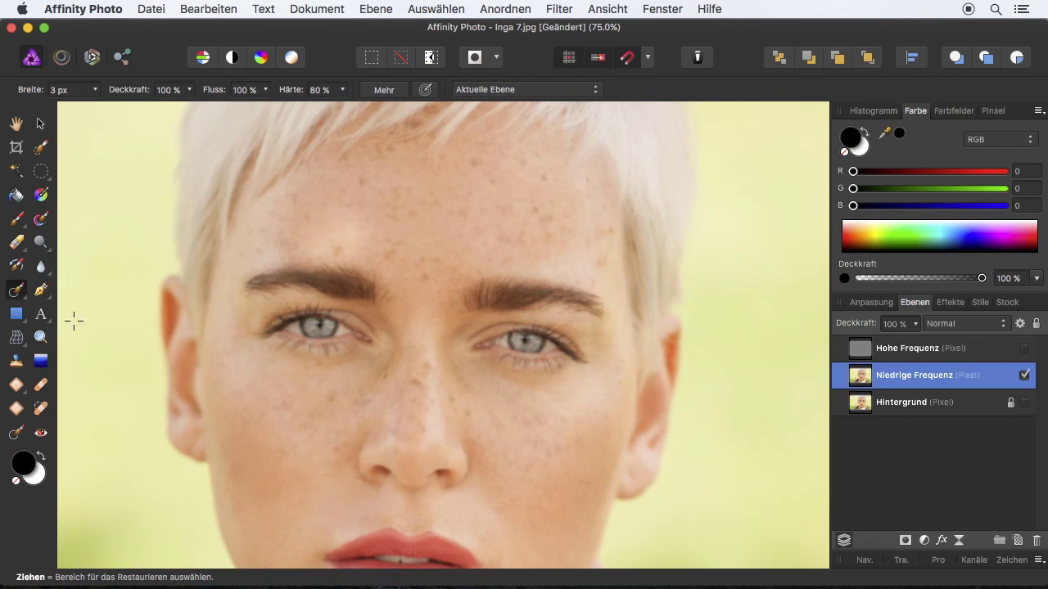
left_click(95, 90)
left_click_drag(93, 111, 127, 113)
left_click_drag(415, 383, 427, 362)
left_click_drag(473, 415, 468, 410)
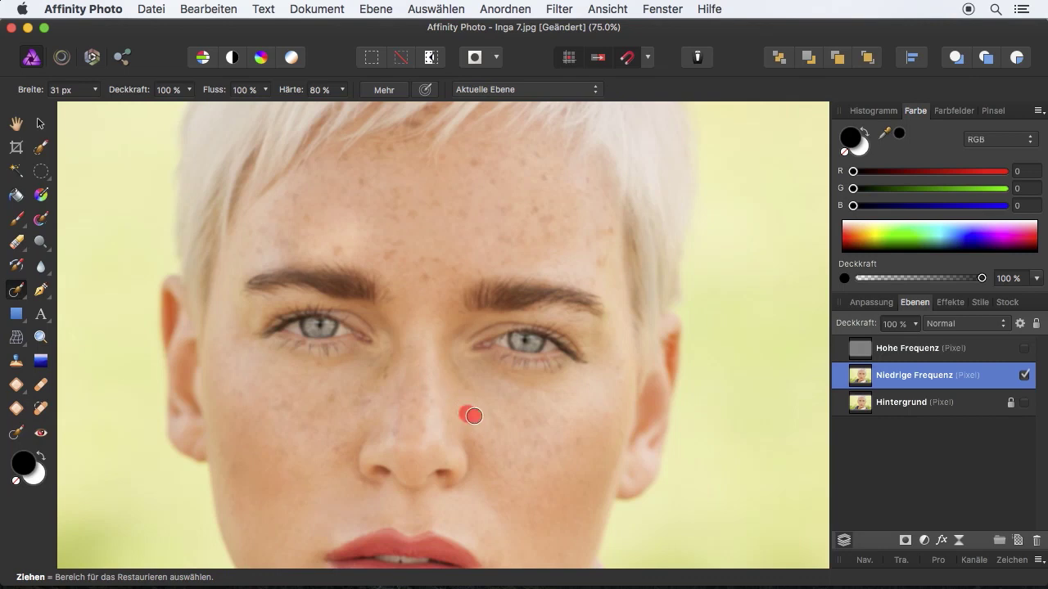
left_click(428, 277)
left_click(439, 262)
left_click(383, 259)
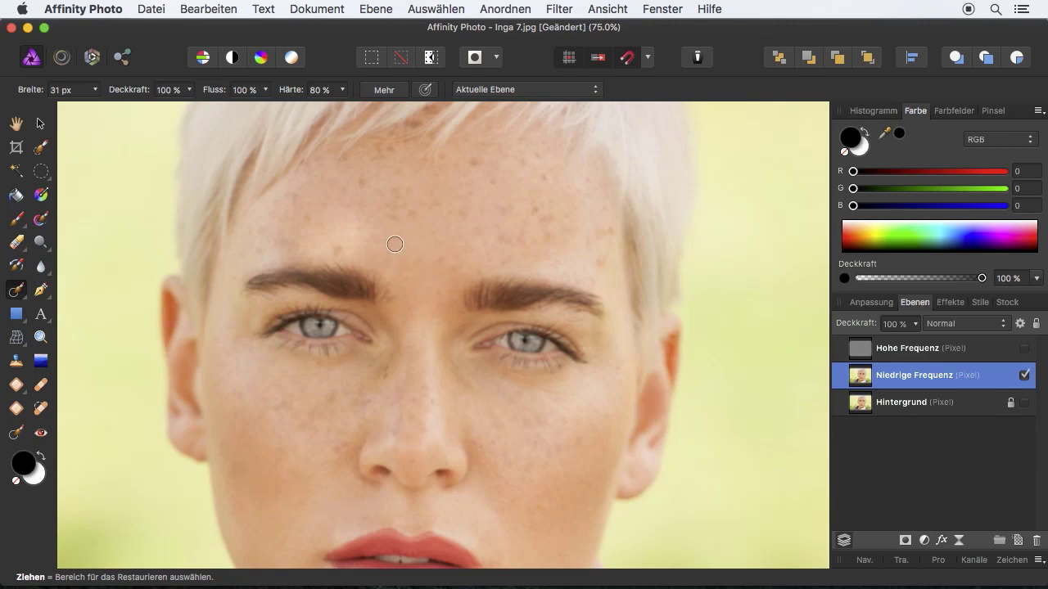
left_click(401, 242)
Step: Inpaint the remaining blotches across the forehead and beside the nostril
left_click_drag(411, 215, 407, 220)
left_click(361, 182)
left_click(466, 168)
left_click(542, 174)
left_click_drag(529, 165, 523, 171)
left_click(530, 213)
left_click(543, 221)
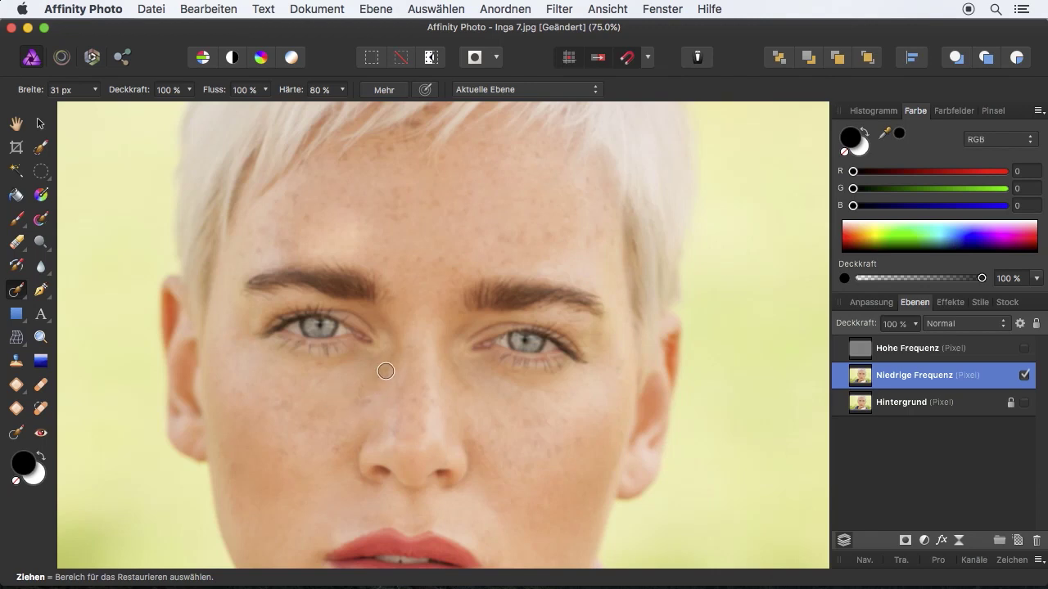
left_click(347, 449)
left_click_drag(301, 218, 314, 219)
left_click_drag(500, 251, 500, 239)
key("super+1")
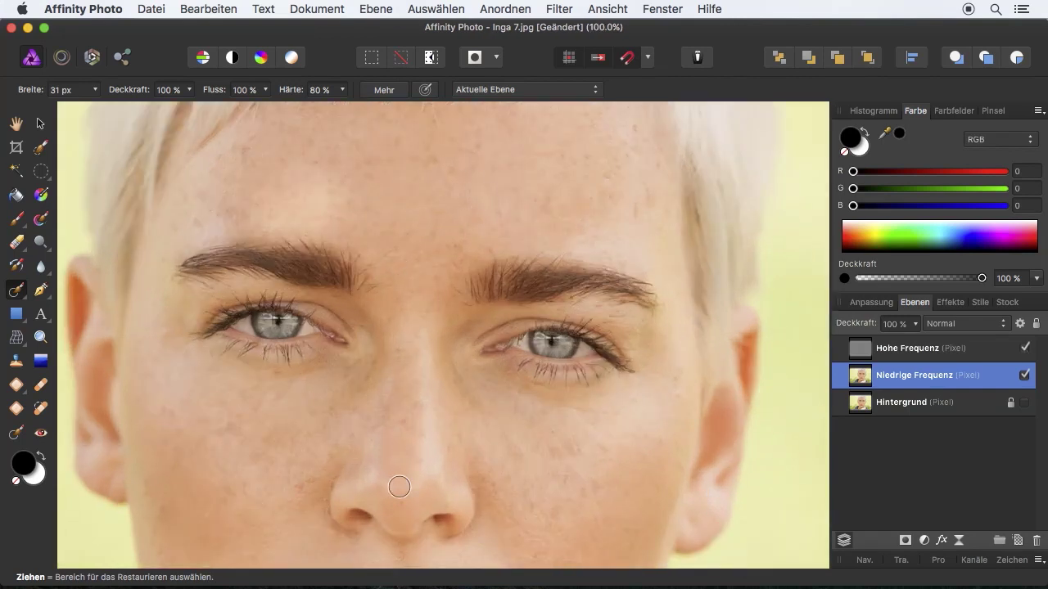
left_click_drag(375, 479, 433, 358)
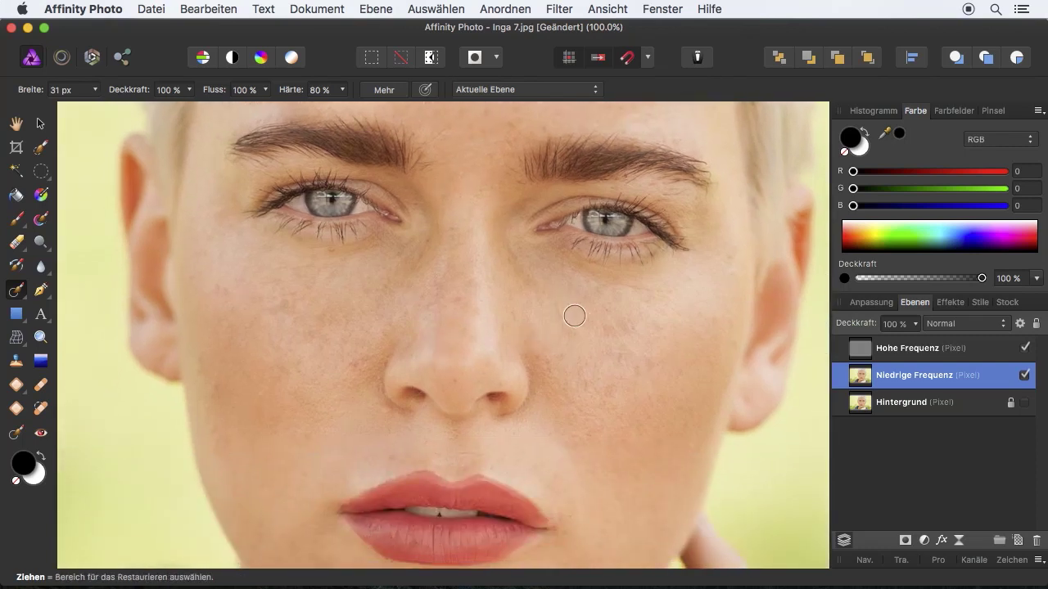
left_click_drag(493, 306, 434, 370)
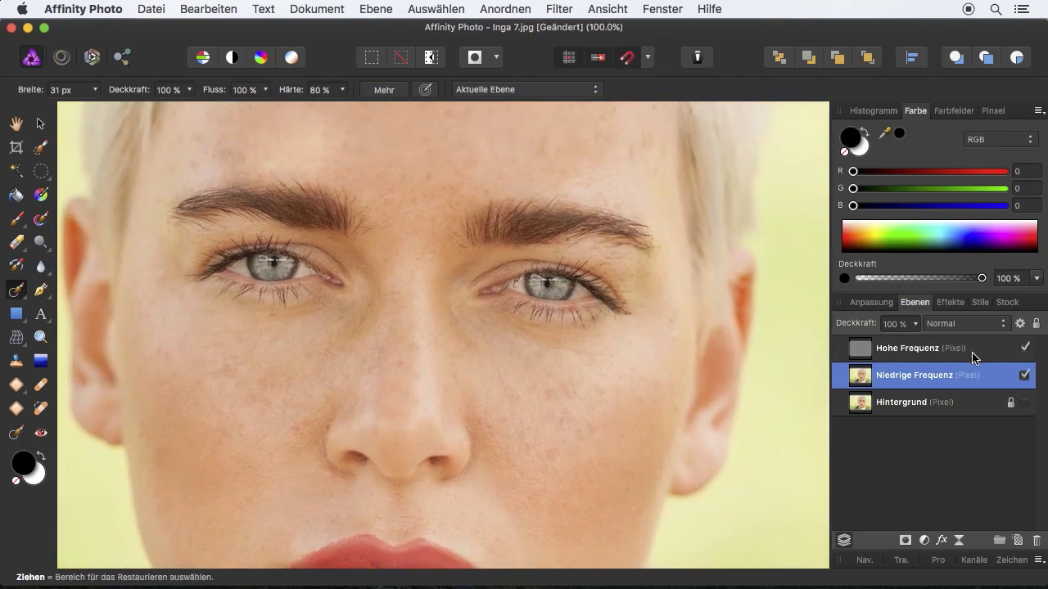
left_click_drag(577, 331, 571, 421)
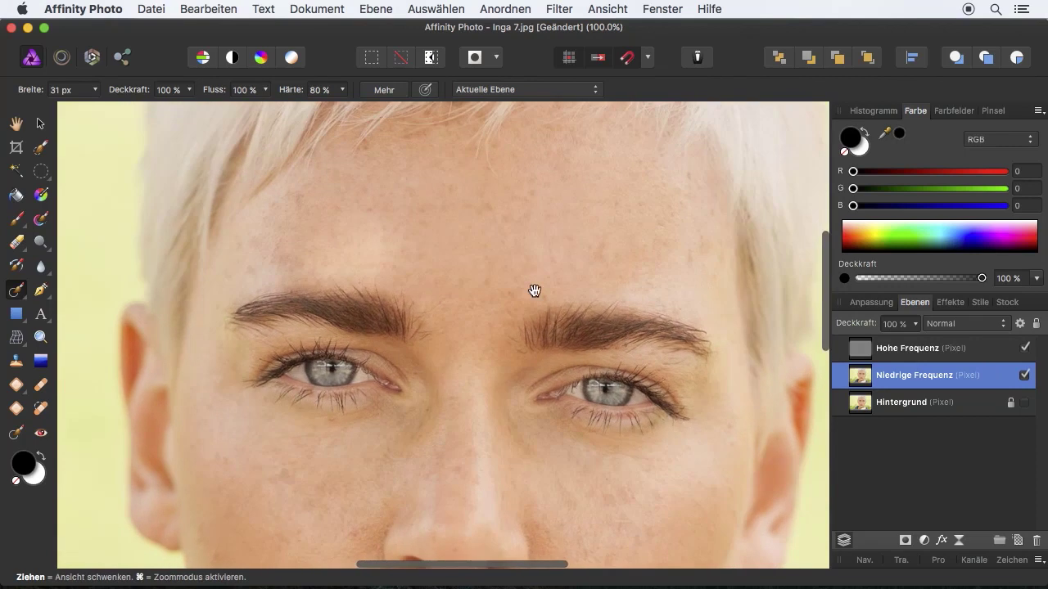
scroll(512, 303, "up", 3)
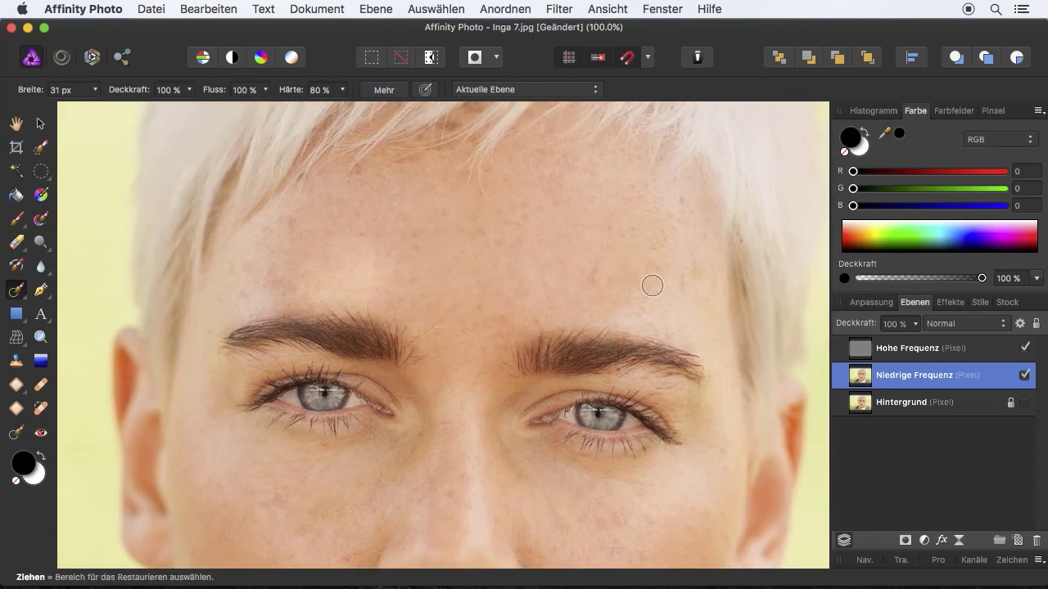
left_click_drag(456, 391, 443, 317)
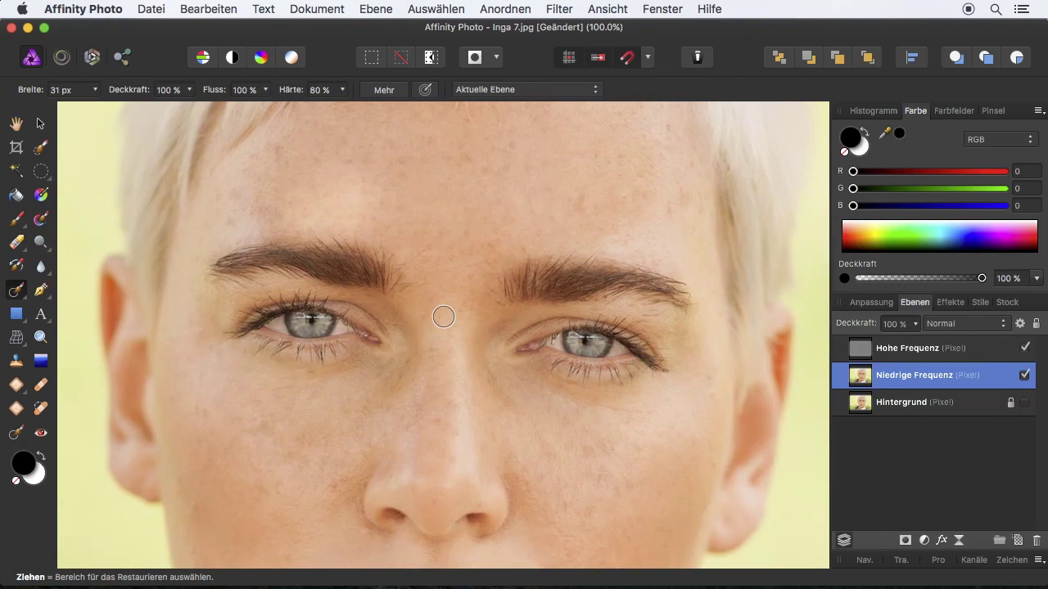
left_click(1025, 402)
Step: Toggle Hohe Frequenz visibility to compare before and after, then zoom out to 50%
left_click(948, 352, "shift")
left_click(1025, 348)
left_click(1025, 348)
left_click(1025, 349)
left_click(1025, 349)
left_click(1025, 348)
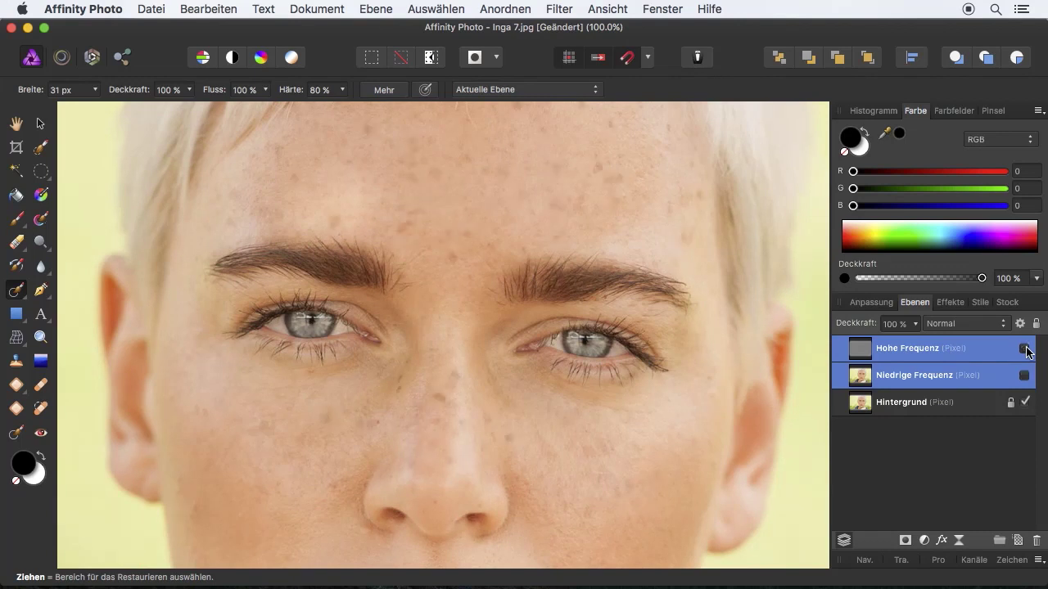
left_click(1025, 349)
left_click(1025, 350)
left_click(1025, 349)
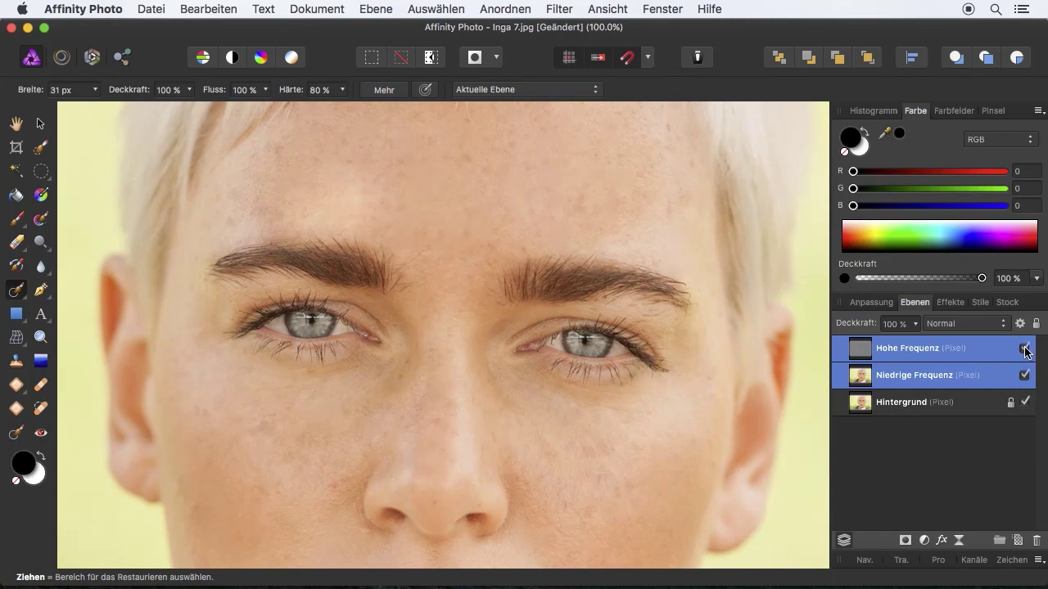
key("super+minus")
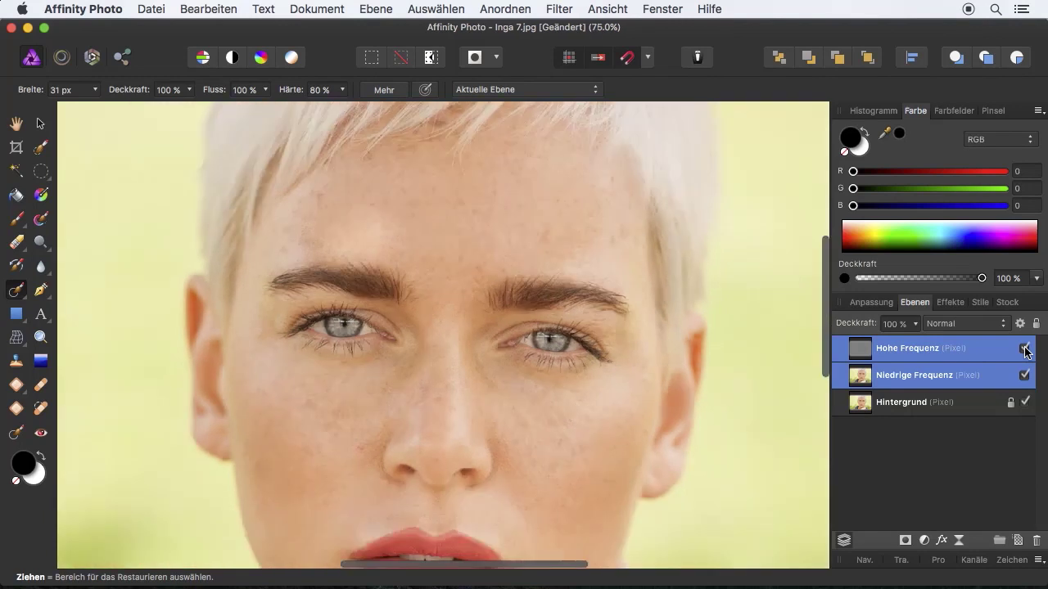
key("super+minus")
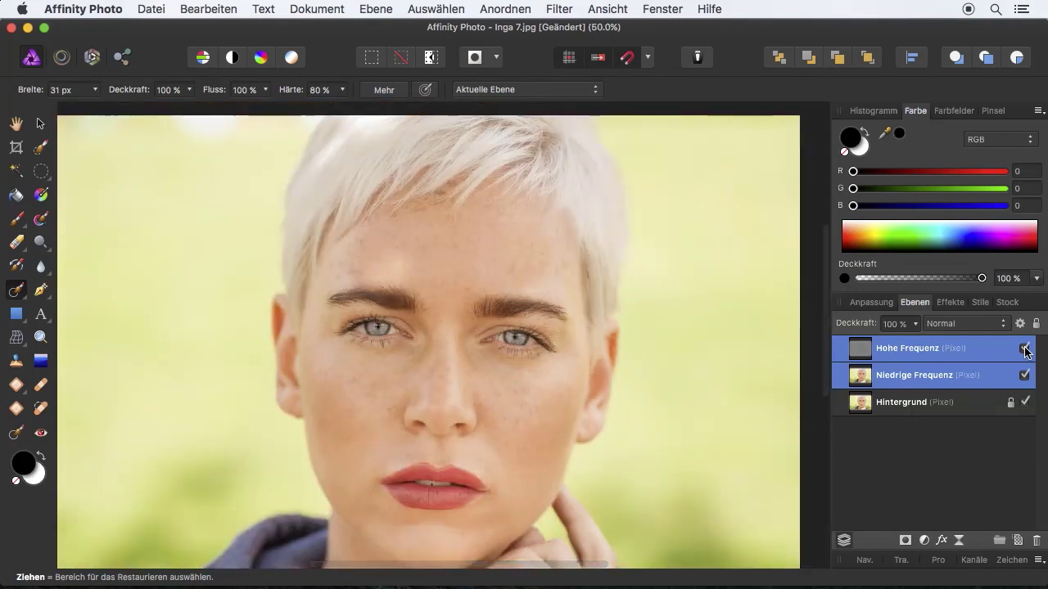